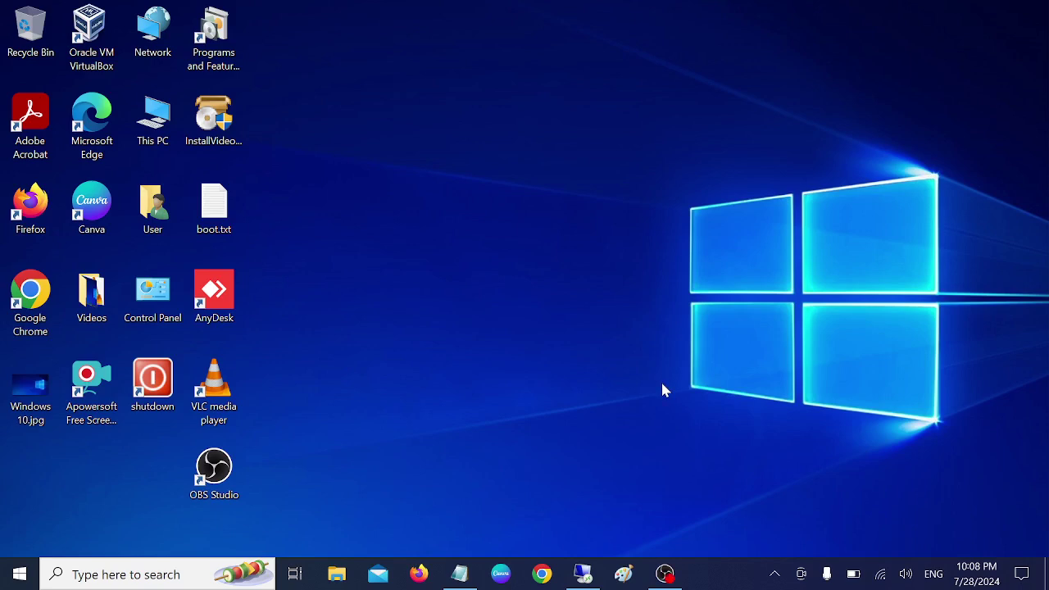
Switch to the Windows 11 desktop session and open Network Connections by running ncpa.cpl.
click(582, 572)
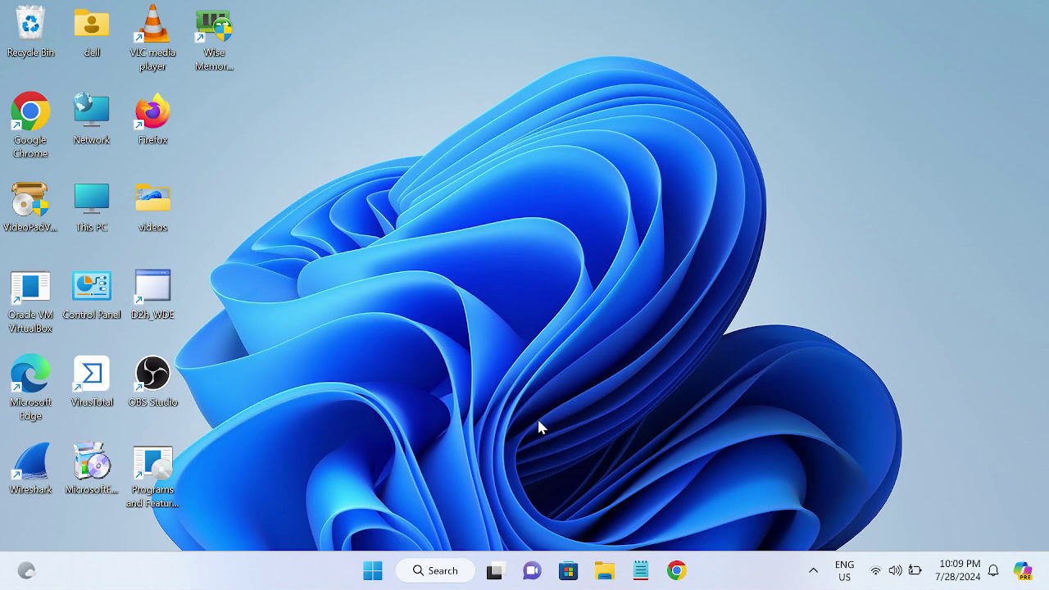
click(432, 572)
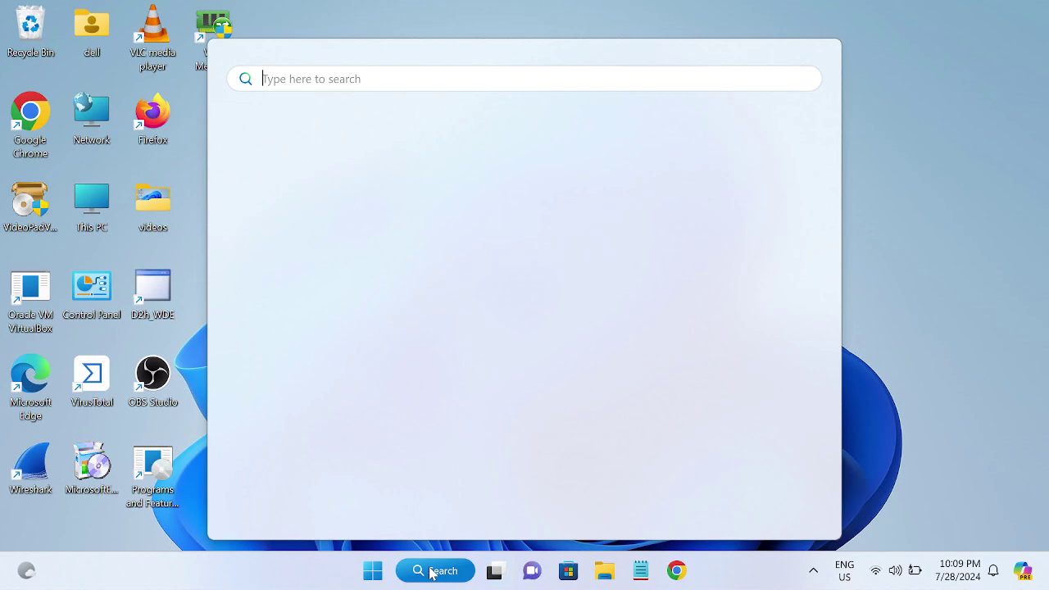
text(run)
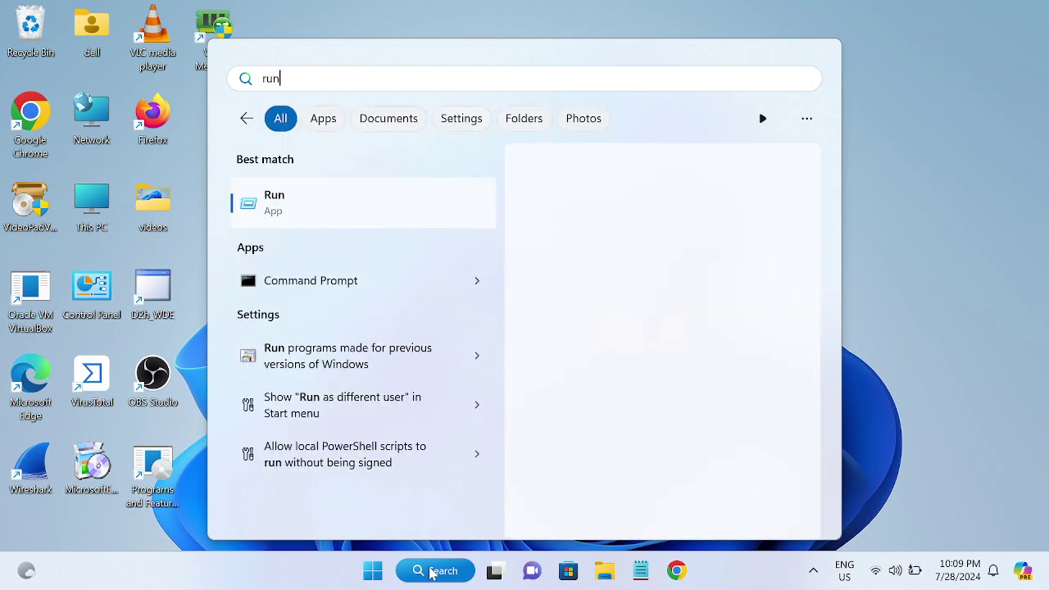
click(332, 215)
drag(229, 373, 514, 262)
text(ncpa.cpl)
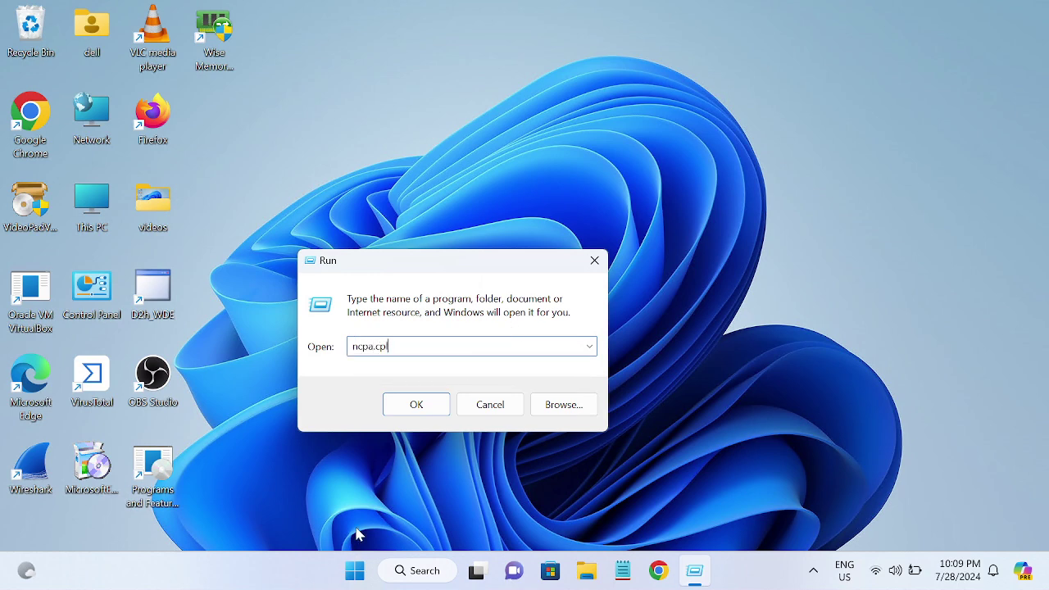
click(419, 405)
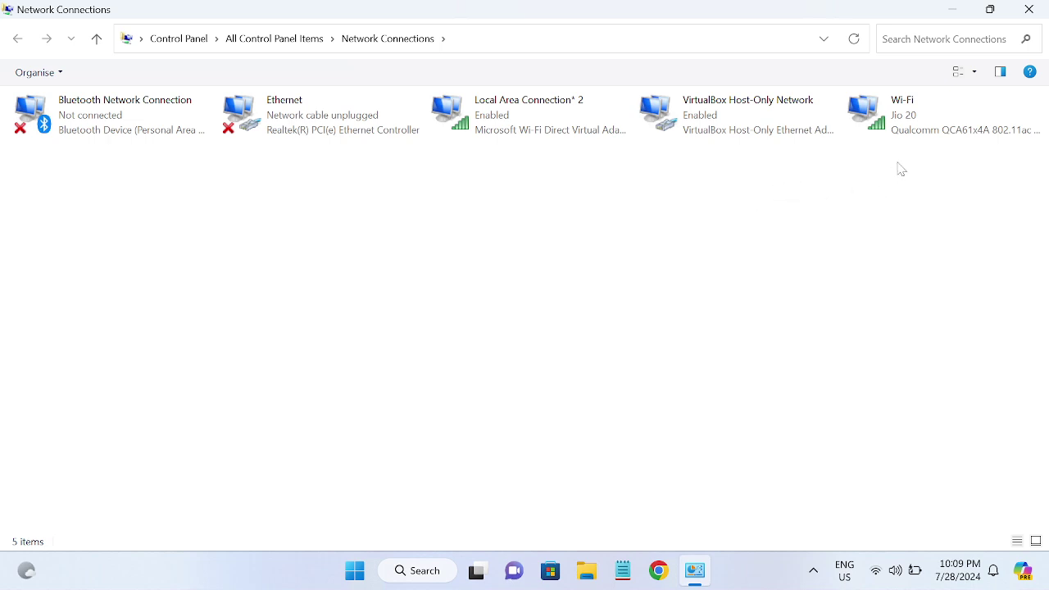
Set the Wi-Fi connection's IPv4 DNS servers to preferred 8.8.8.8 and alternative 8.8.4.4.
click(951, 131)
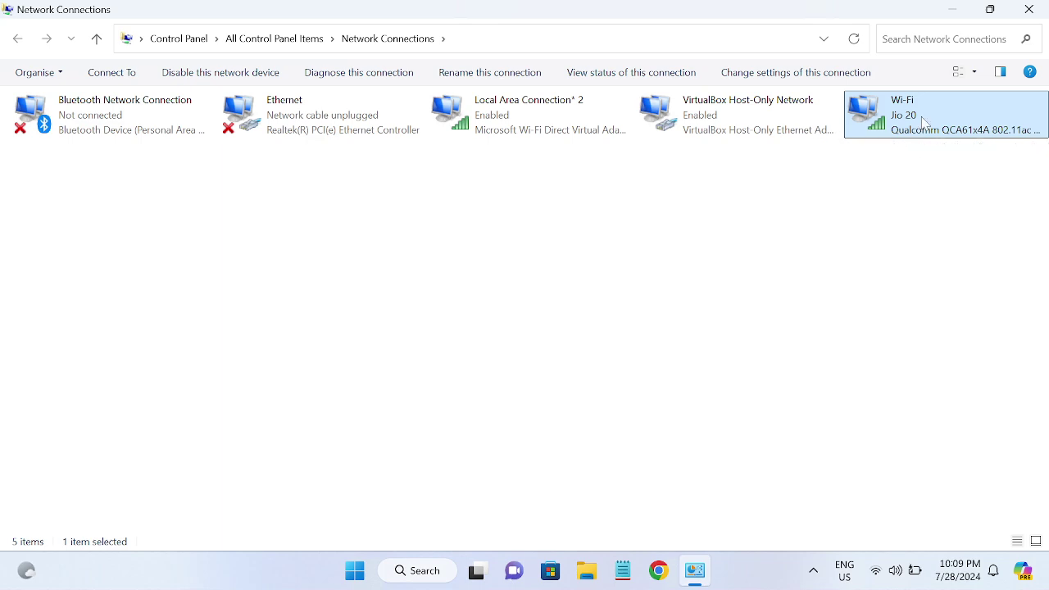
right_click(924, 123)
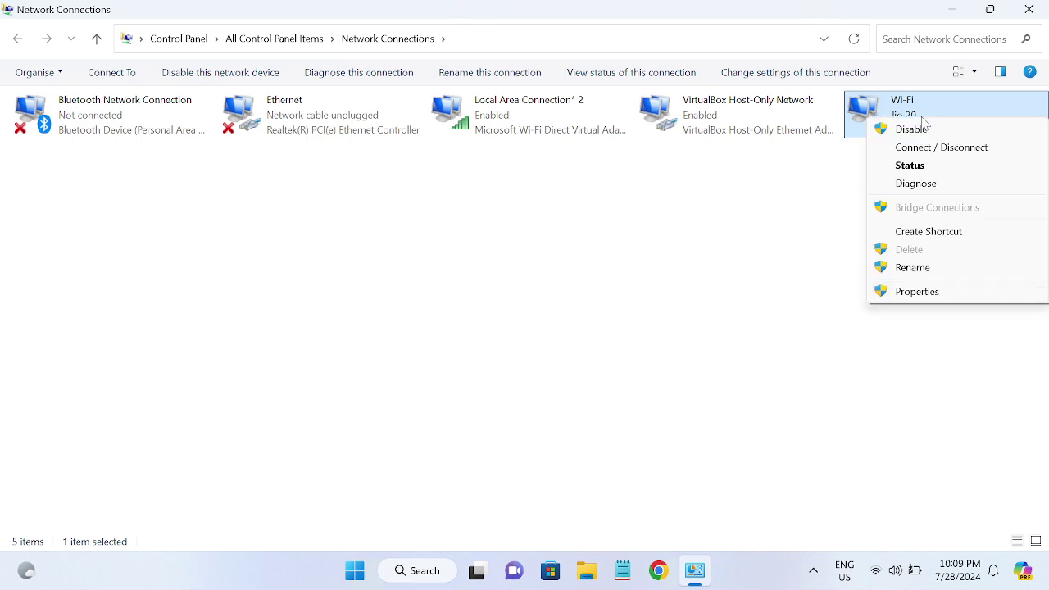
click(917, 294)
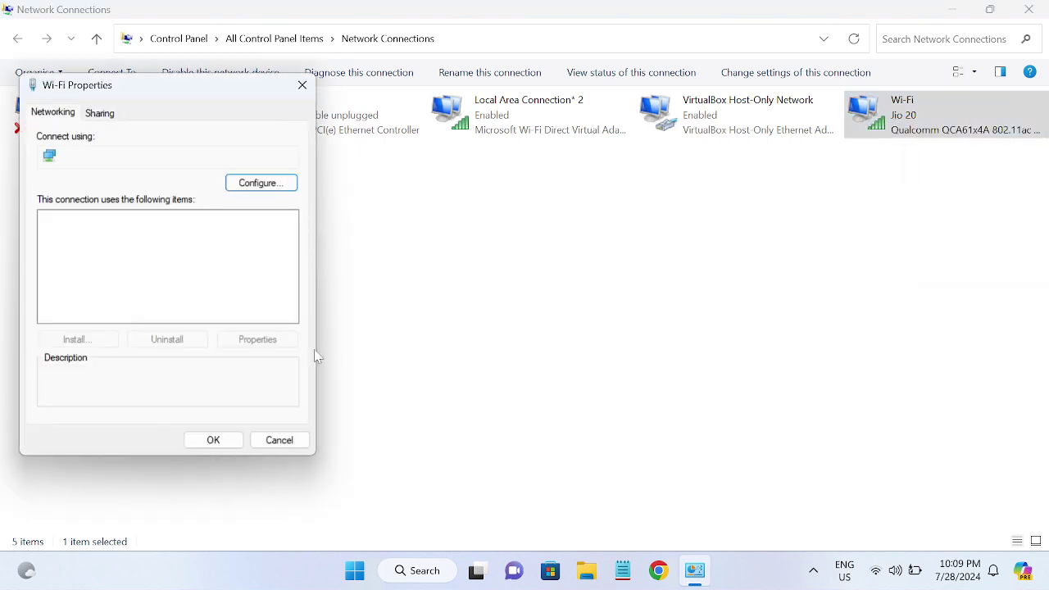
click(194, 308)
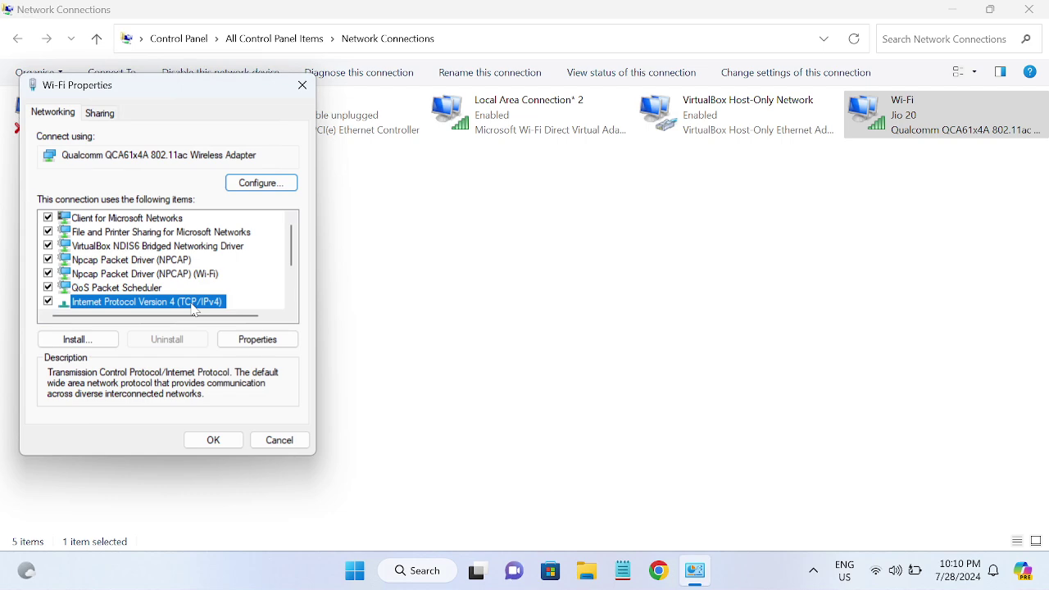
scroll(225, 283, down, 1)
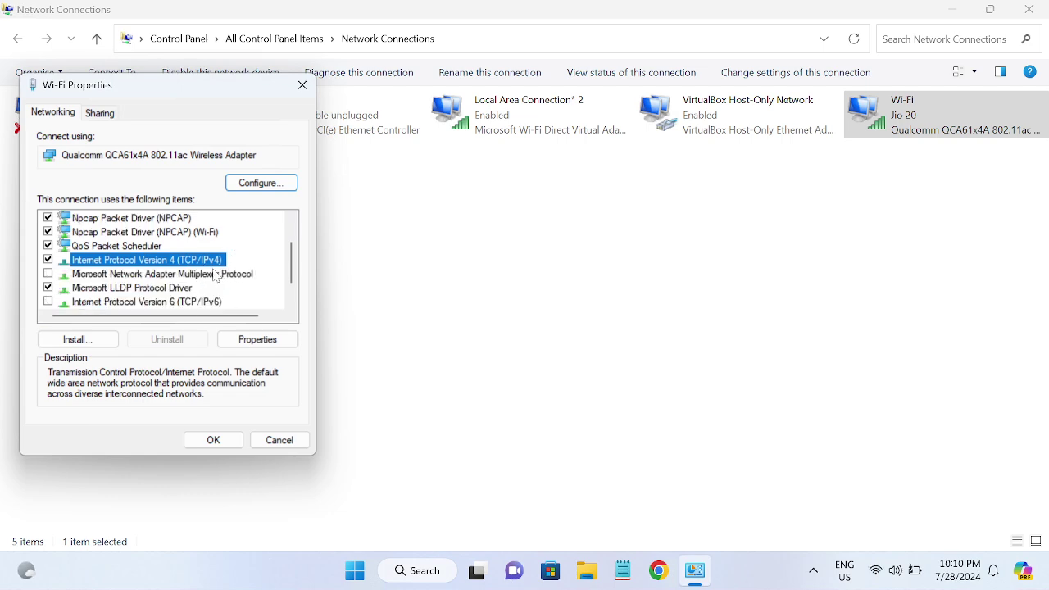
click(263, 341)
click(98, 378)
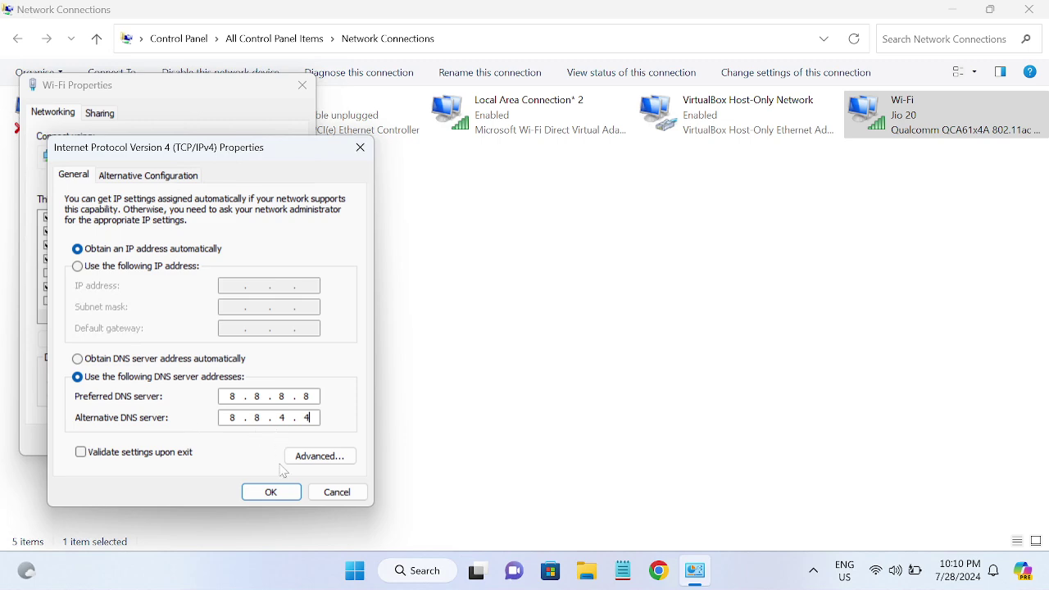
click(276, 491)
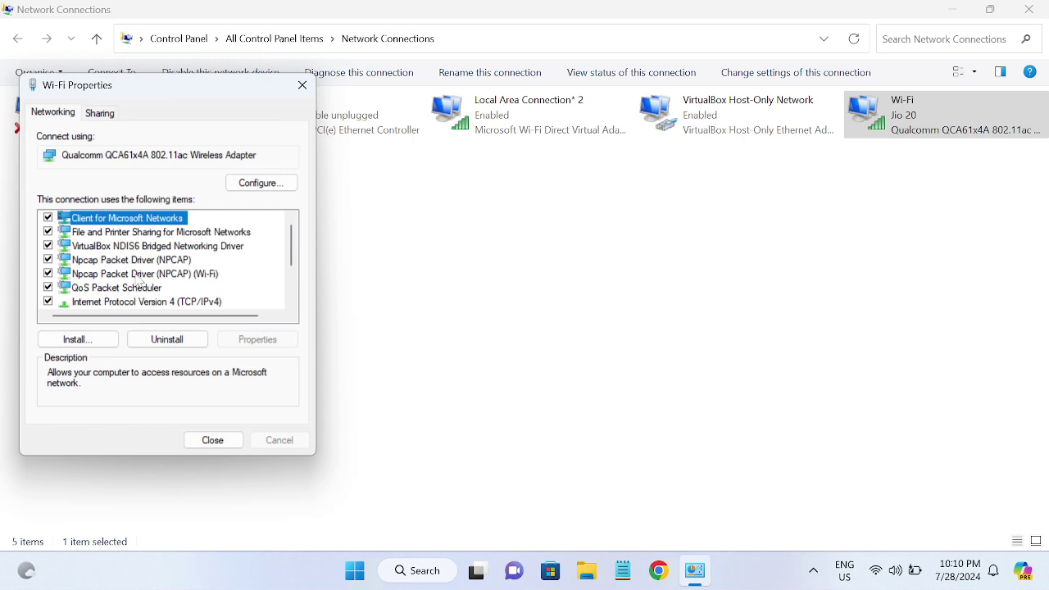
Make sure Internet Protocol Version 6 (TCP/IPv6) is disabled in the Wi-Fi properties, and refresh the network connections list.
scroll(123, 268, down, 1)
scroll(123, 268, up, 1)
scroll(123, 268, down, 1)
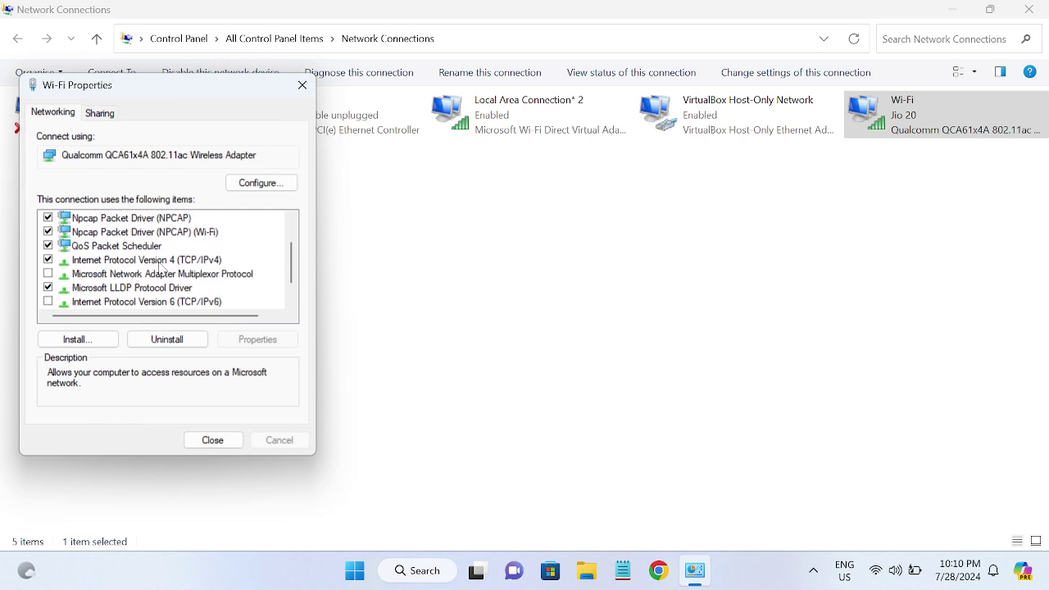
scroll(167, 293, down, 1)
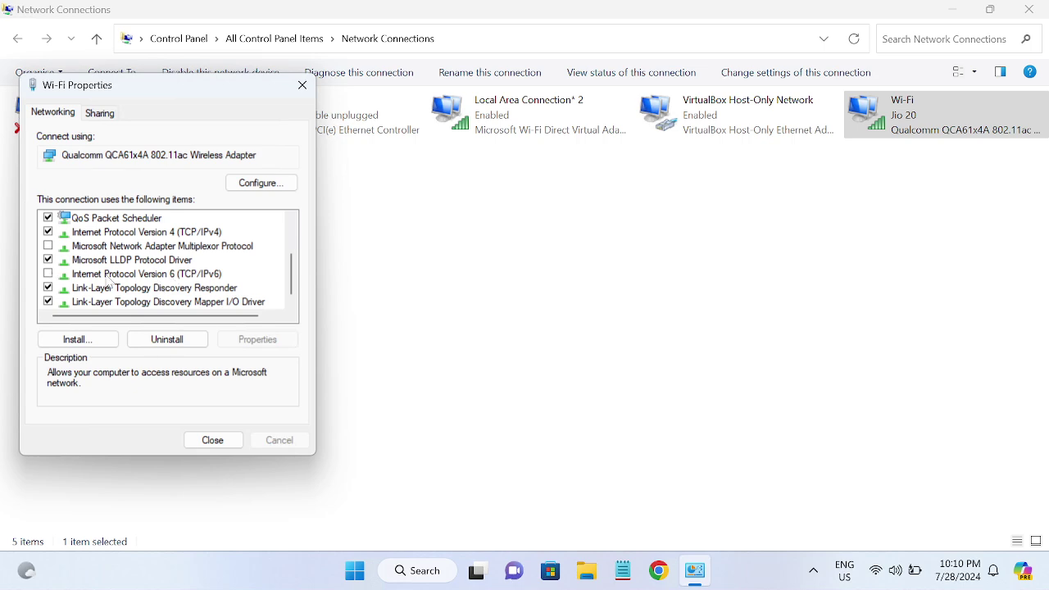
click(49, 274)
click(48, 274)
click(209, 441)
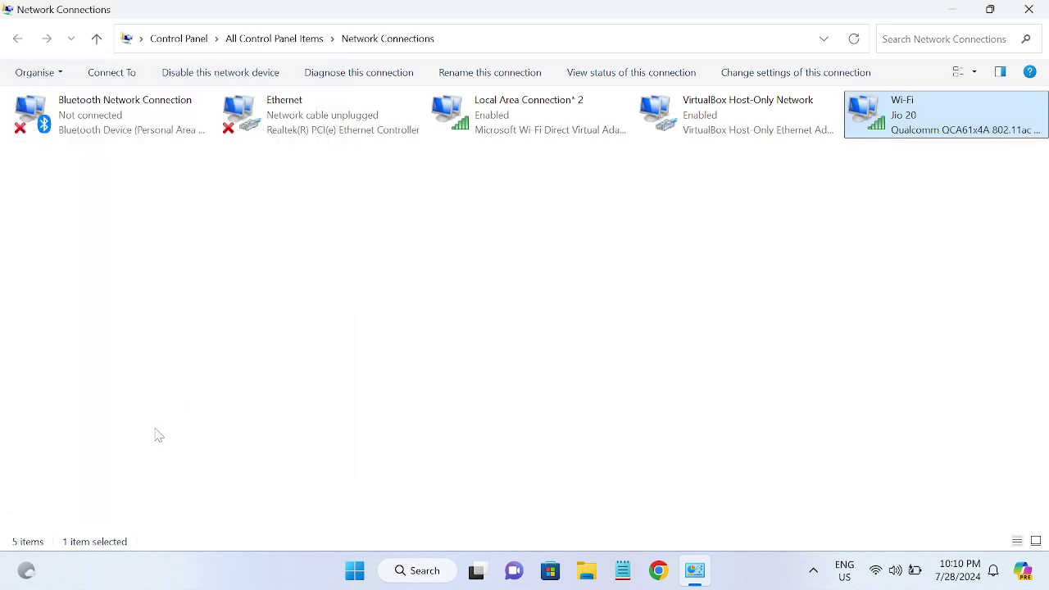
right_click(782, 207)
click(815, 266)
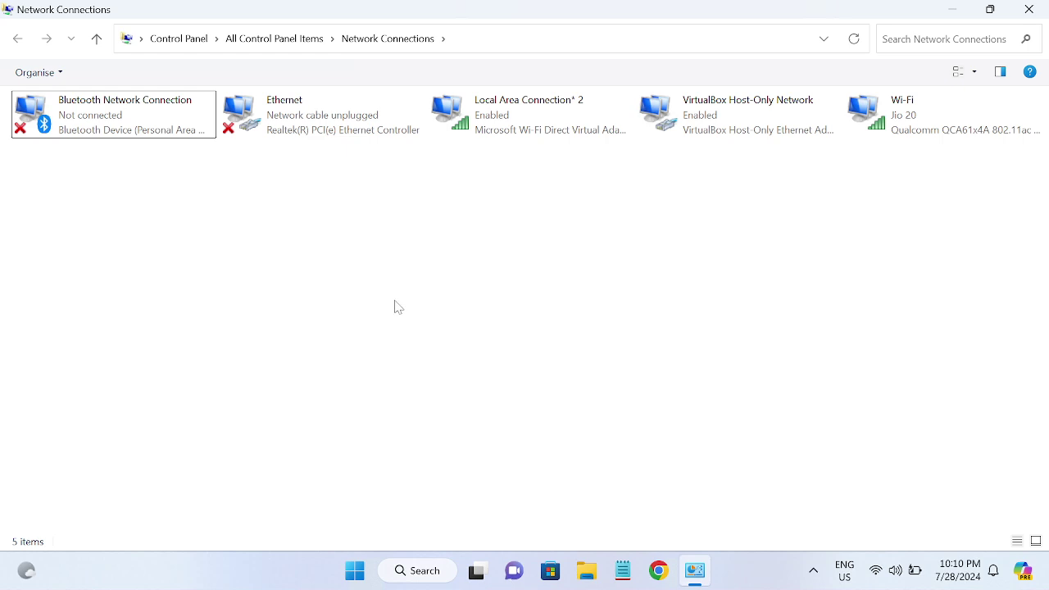
Open a maximized Command Prompt as administrator and flush the DNS cache with ipconfig /flushdns.
click(414, 576)
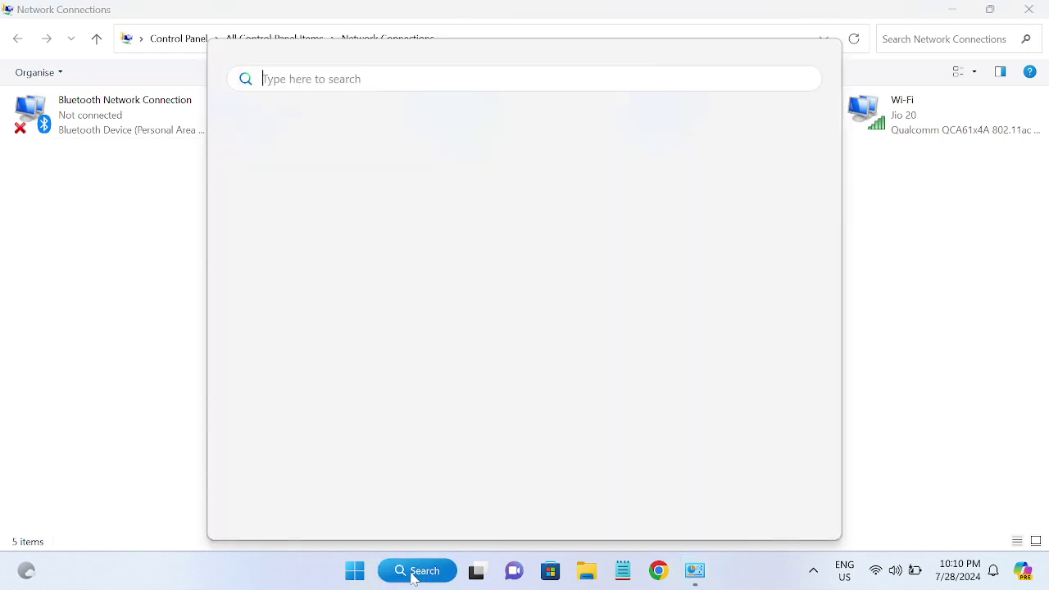
text(cmd)
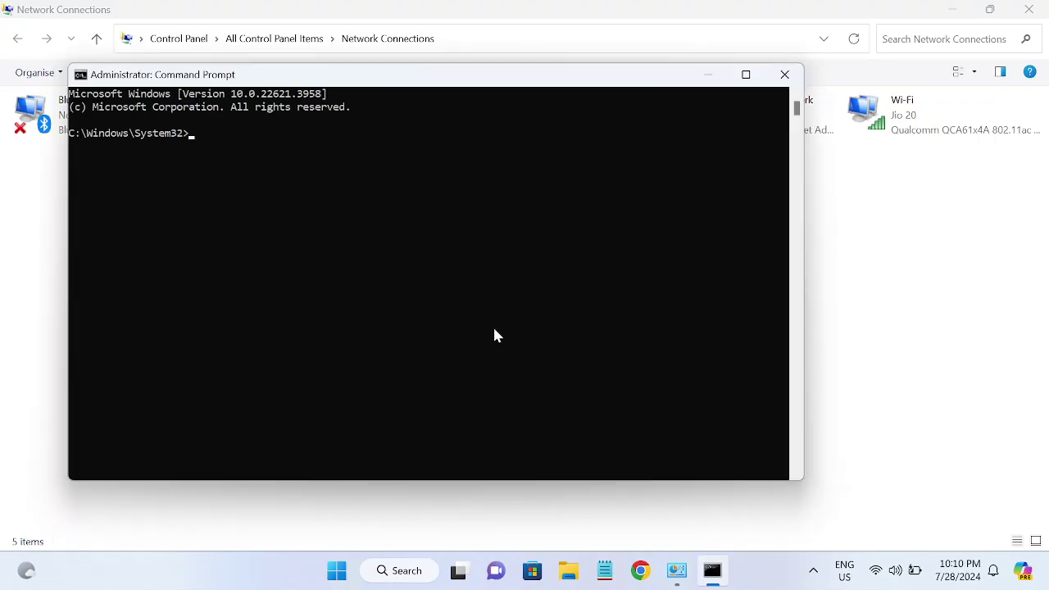
click(951, 9)
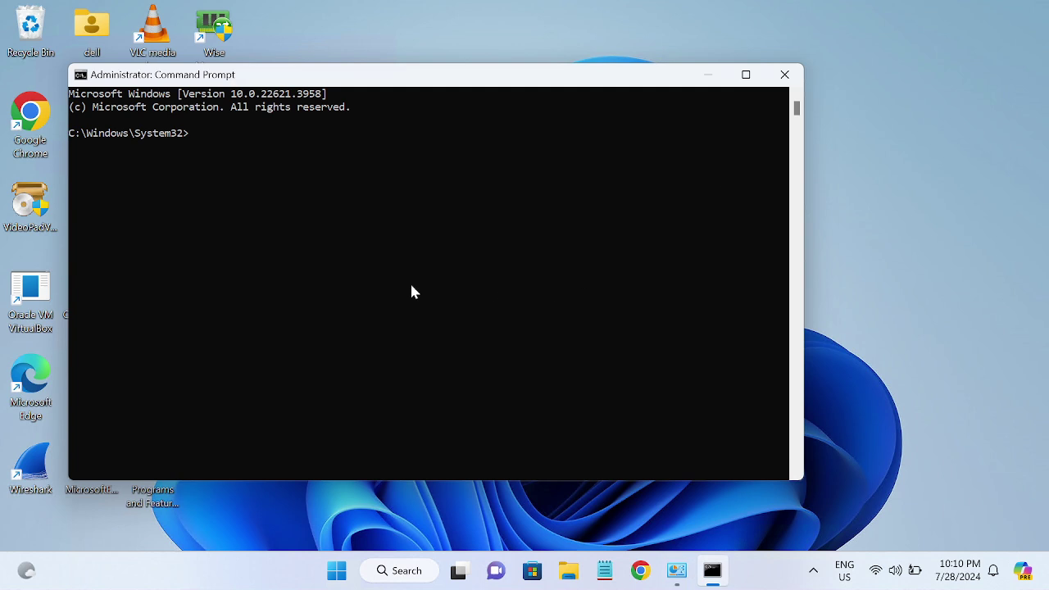
click(746, 75)
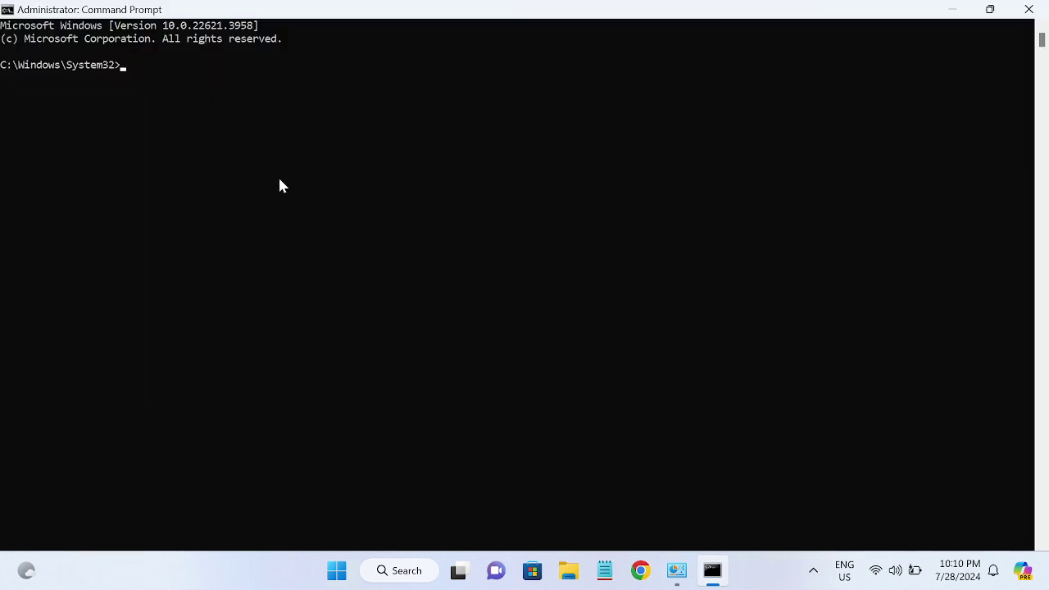
text(ipconfig /flushdns)
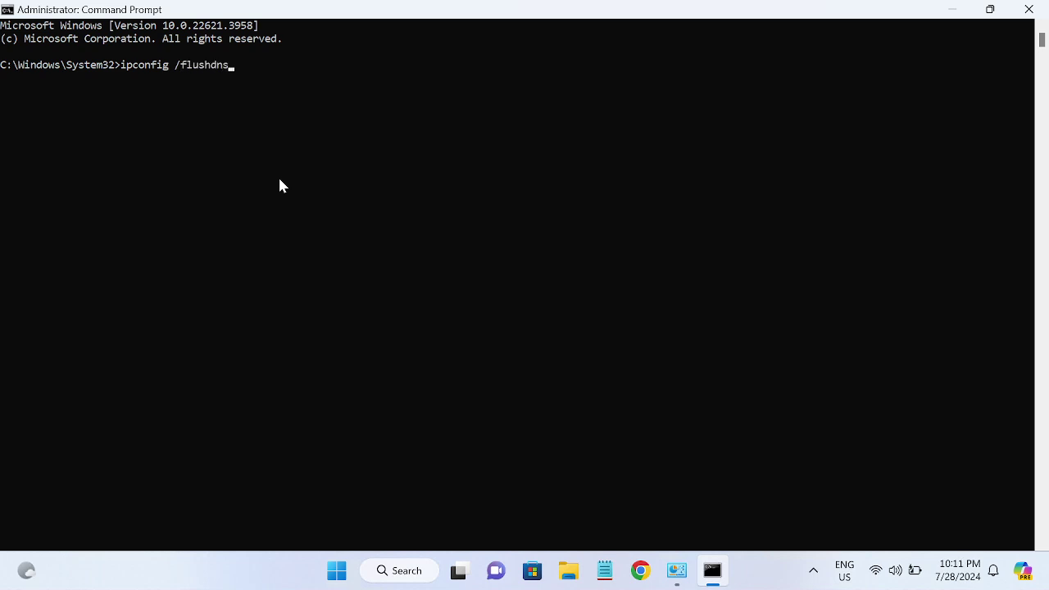
key(Return)
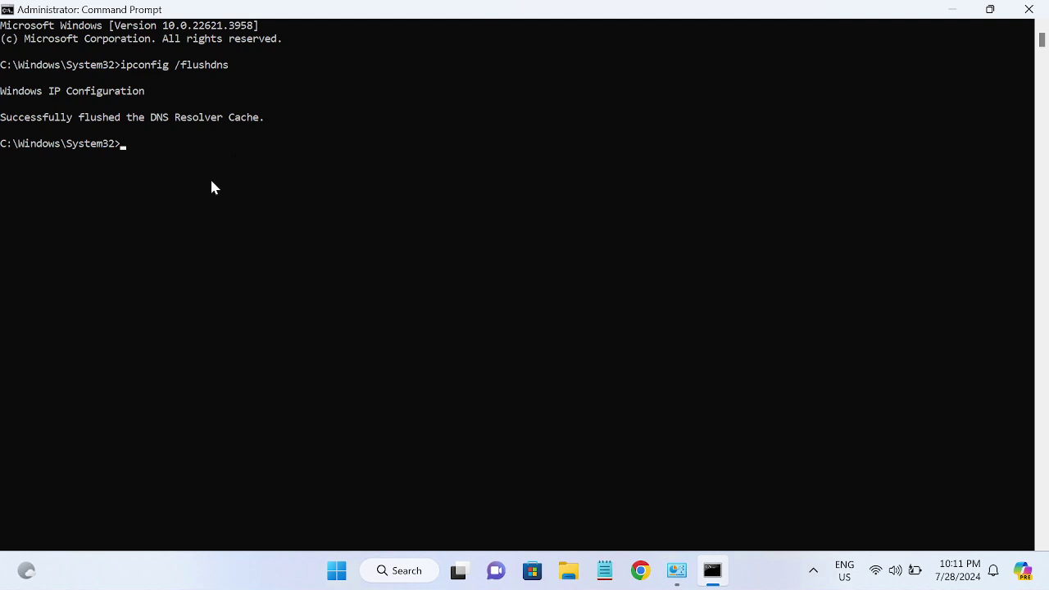
Reset the Winsock catalog with the command netsh winsock reset.
text(netsh winsock reset)
key(Return)
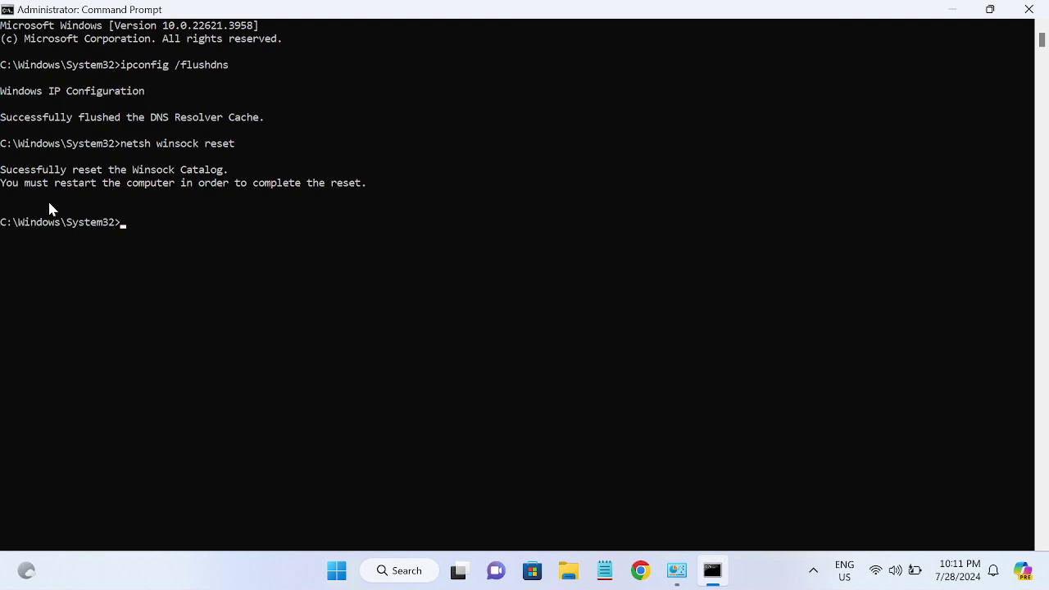
drag(7, 191, 355, 189)
click(187, 239)
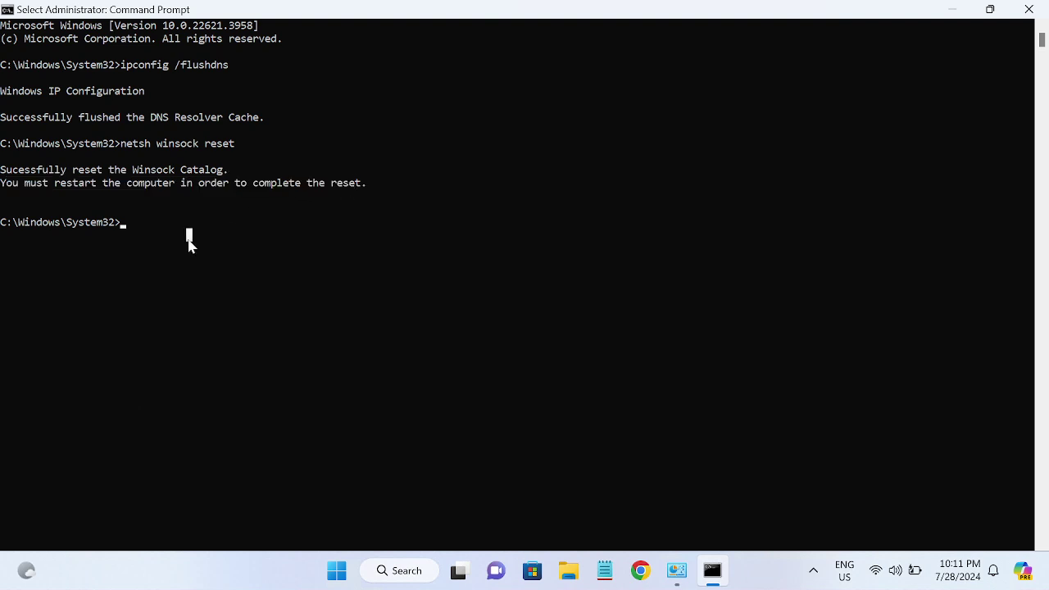
click(337, 570)
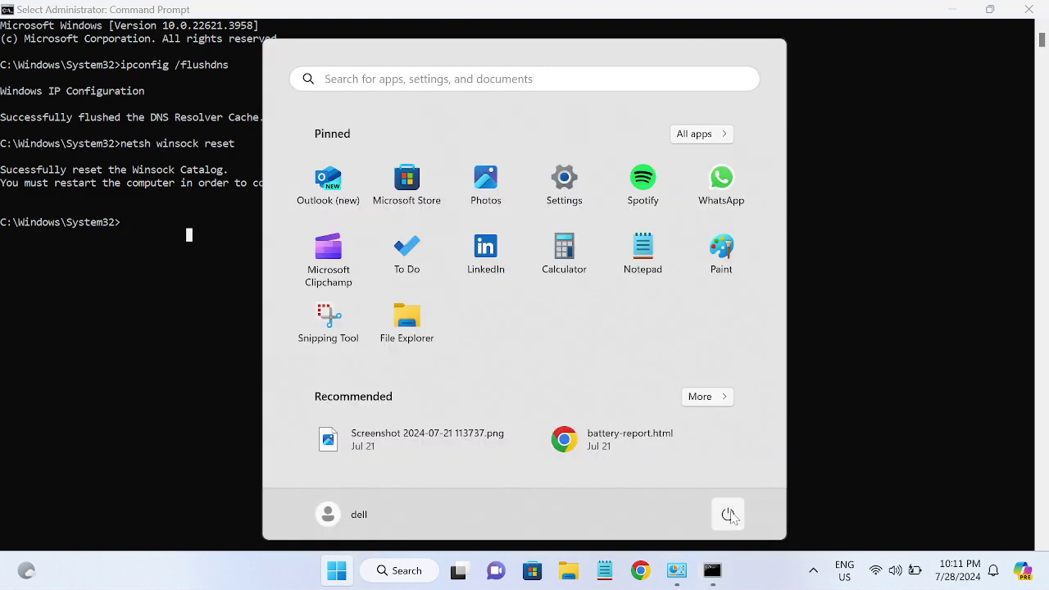
click(735, 514)
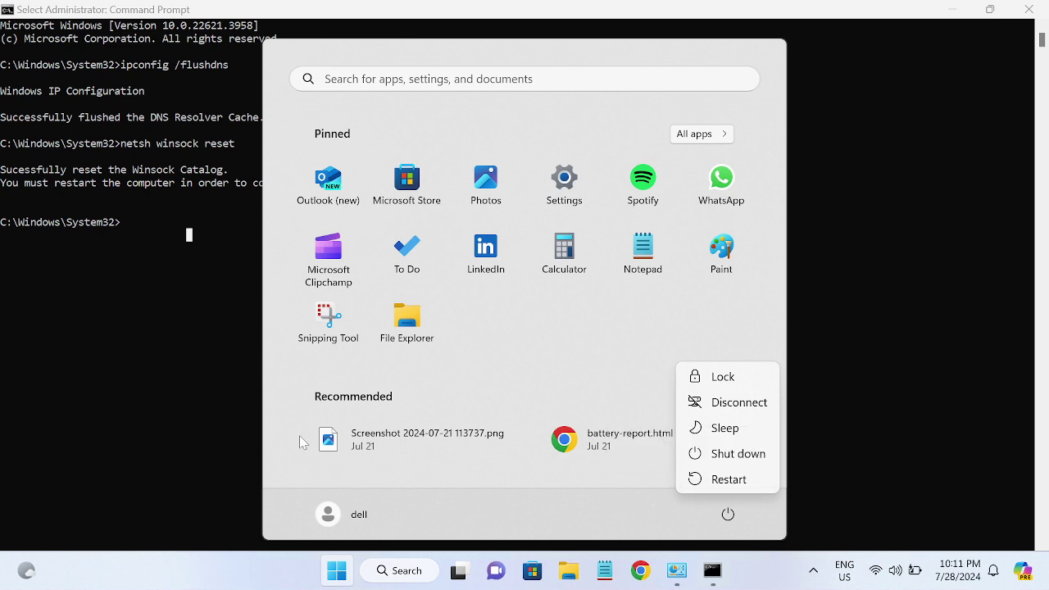
key(Escape)
key(Escape)
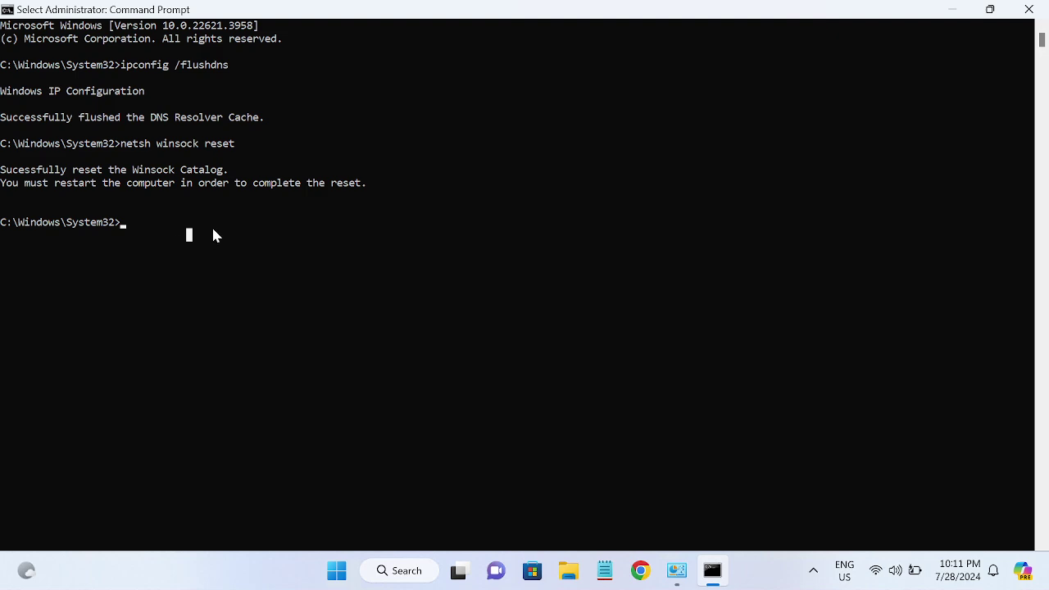
Minimize Command Prompt and open Device Manager at the Network adapters category.
click(952, 9)
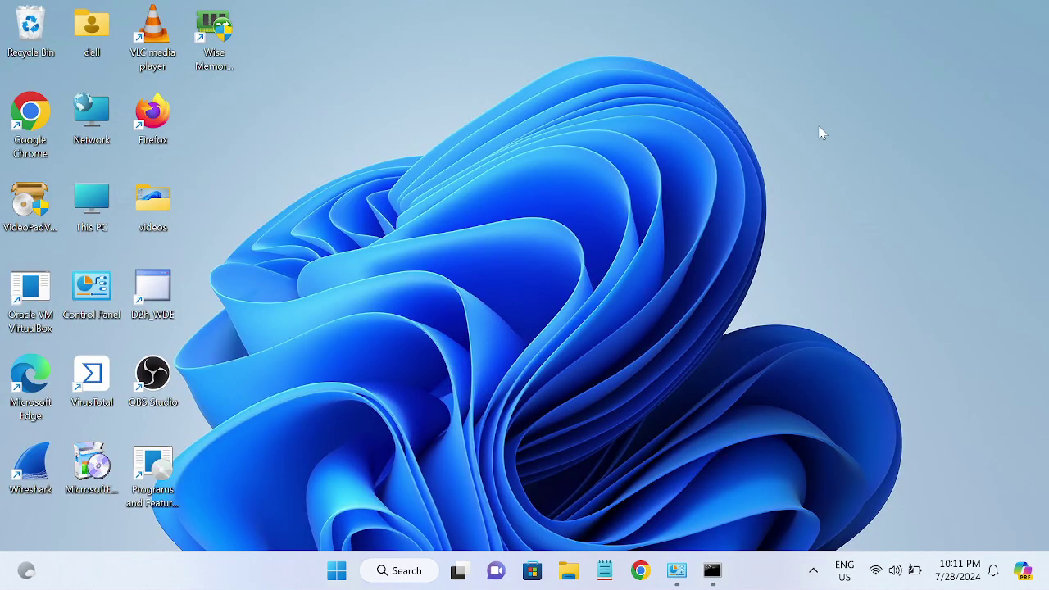
click(390, 571)
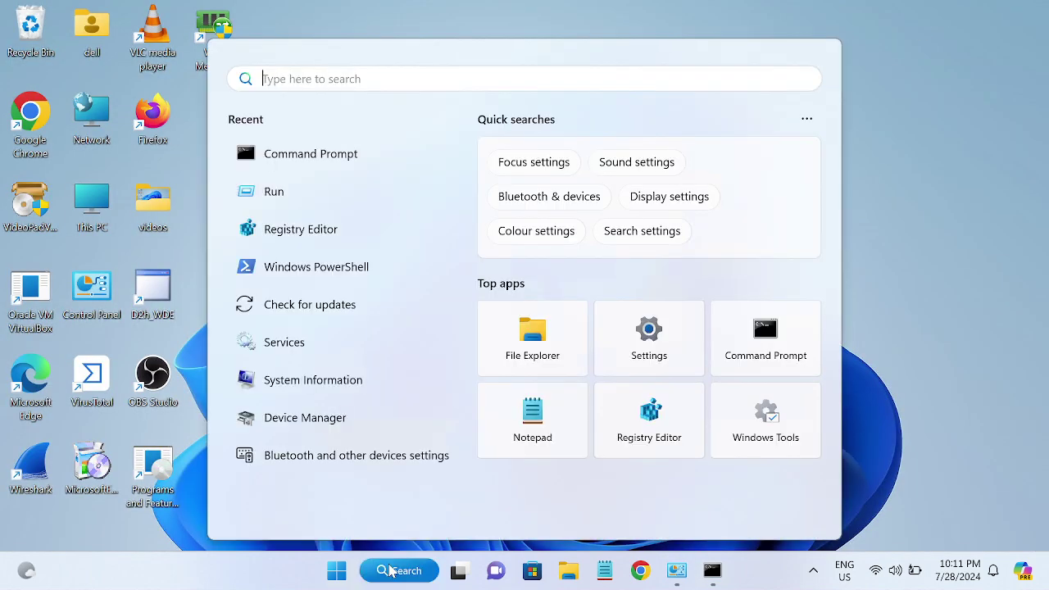
text(device)
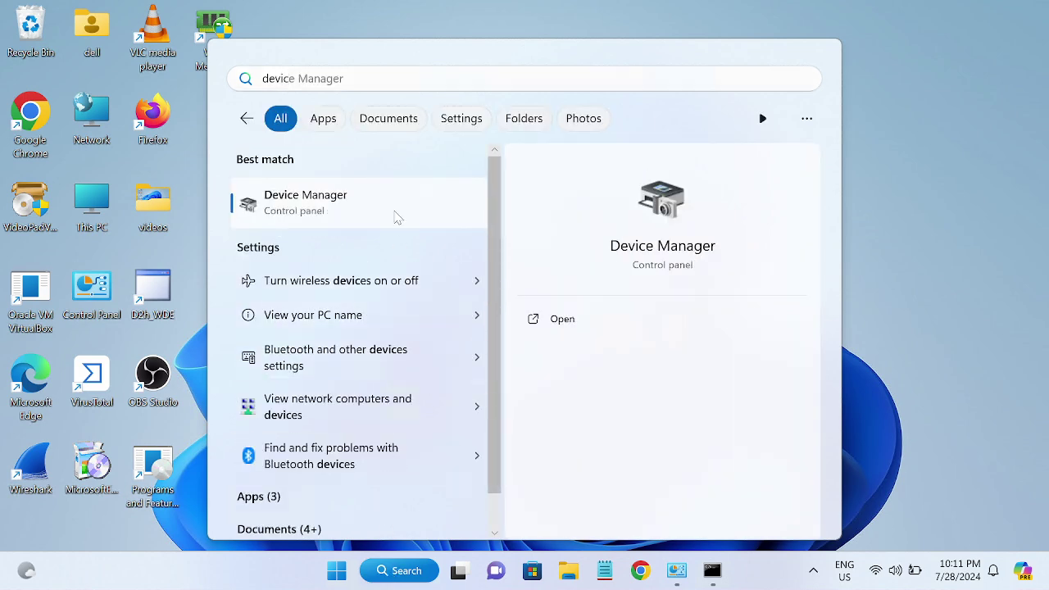
click(393, 215)
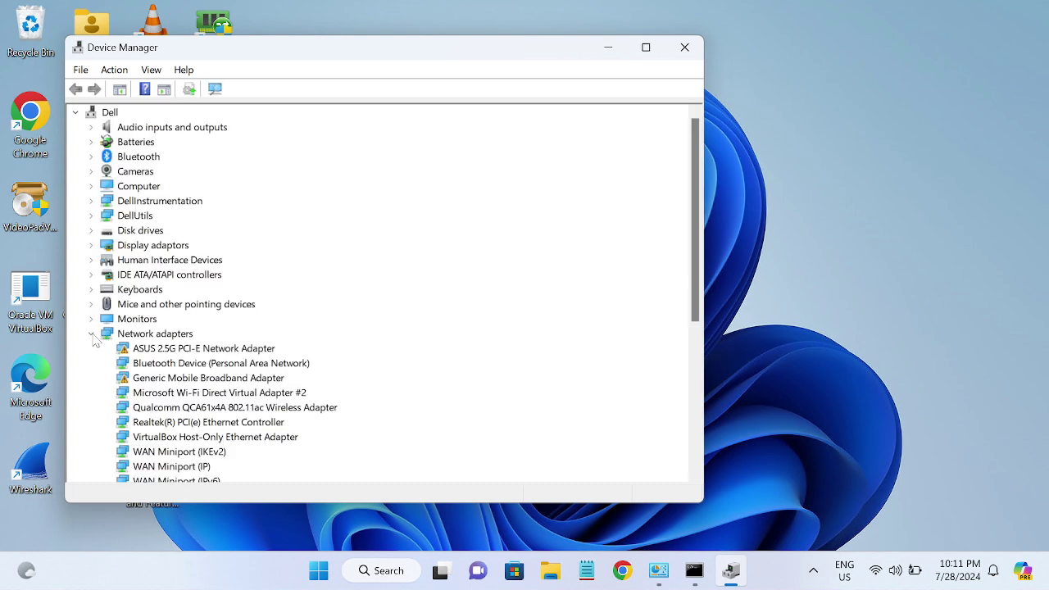
click(107, 333)
scroll(202, 238, down, 3)
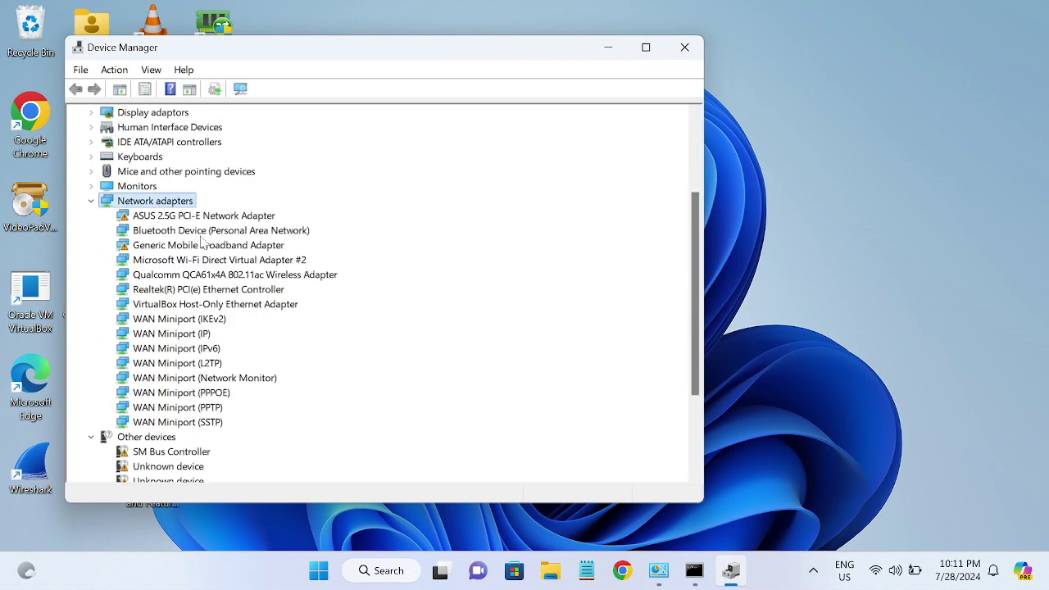
Check in Network Connections which adapter the Wi-Fi connection uses, and minimize that window to return to Device Manager.
click(195, 260)
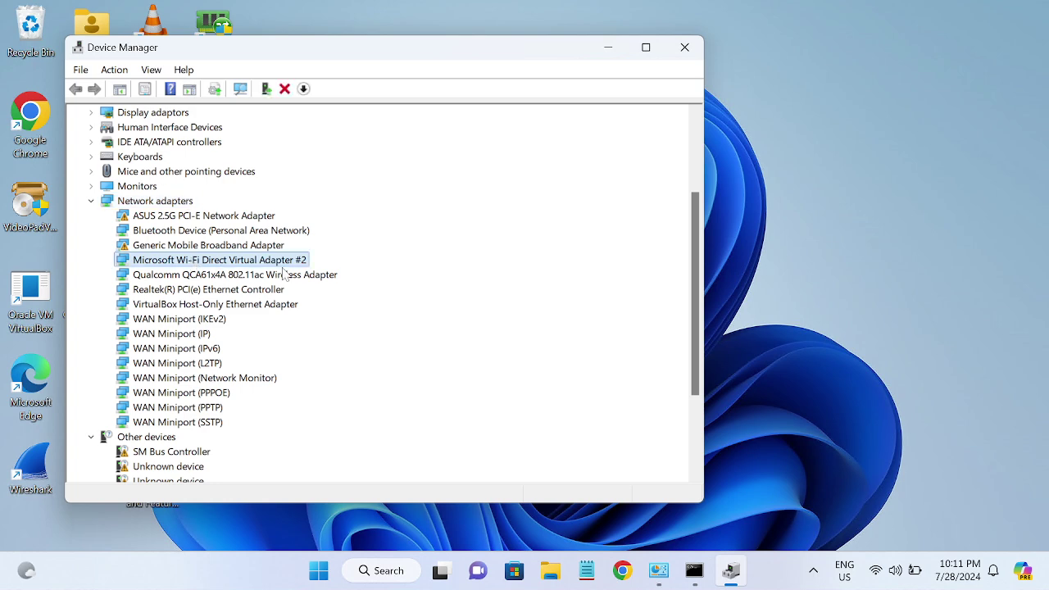
click(659, 571)
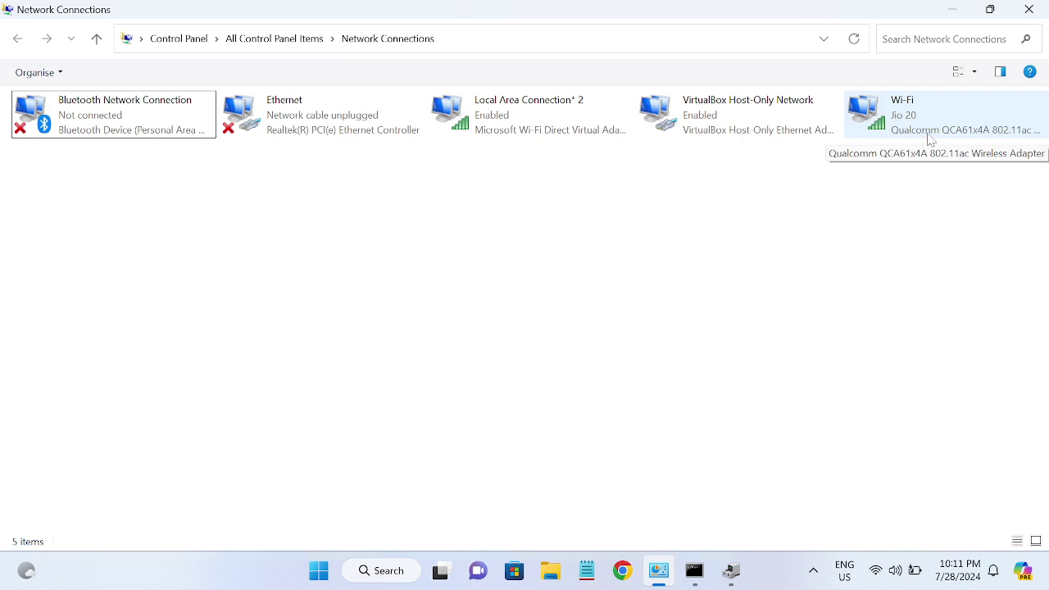
click(955, 12)
Search automatically for an updated driver for the Microsoft Wi-Fi Direct Virtual Adapter #2, and close the update wizard.
right_click(250, 263)
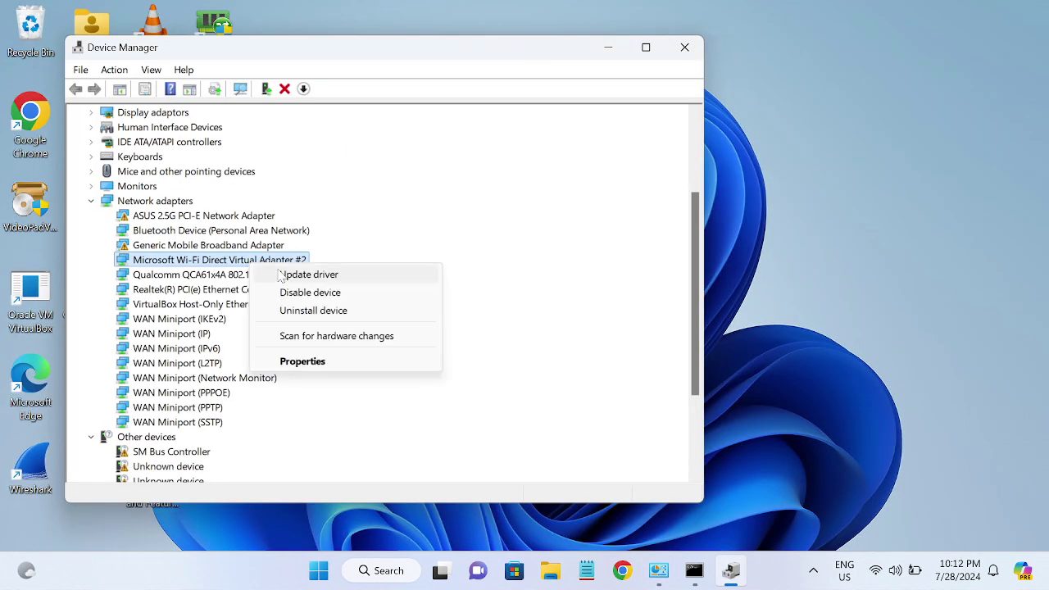
click(289, 277)
click(313, 250)
click(613, 471)
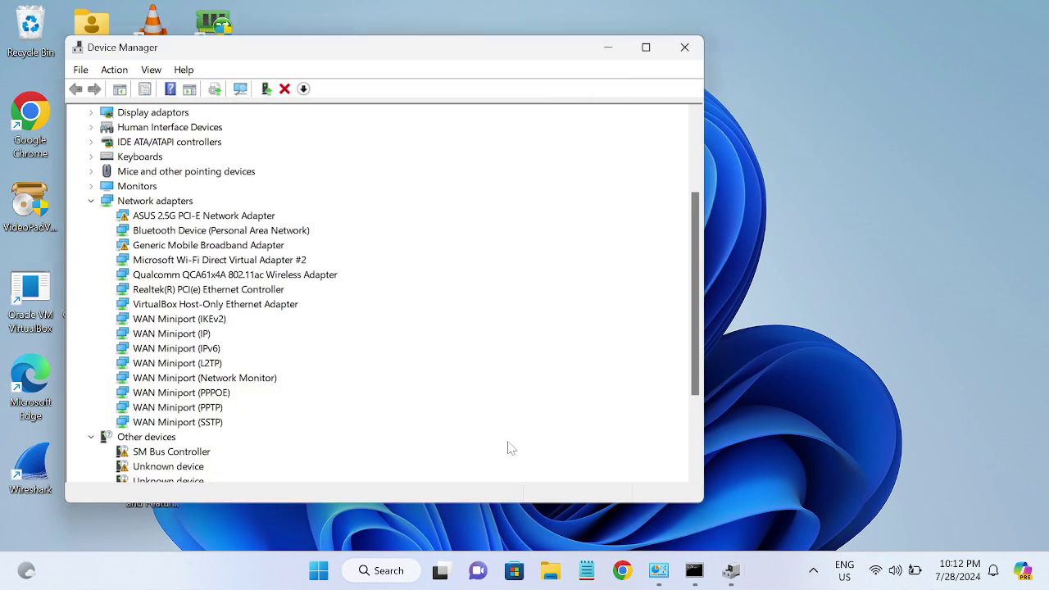
View the compatible drivers available on the computer for the Microsoft Wi-Fi Direct Virtual Adapter #2, and cancel the driver update.
right_click(261, 262)
click(288, 269)
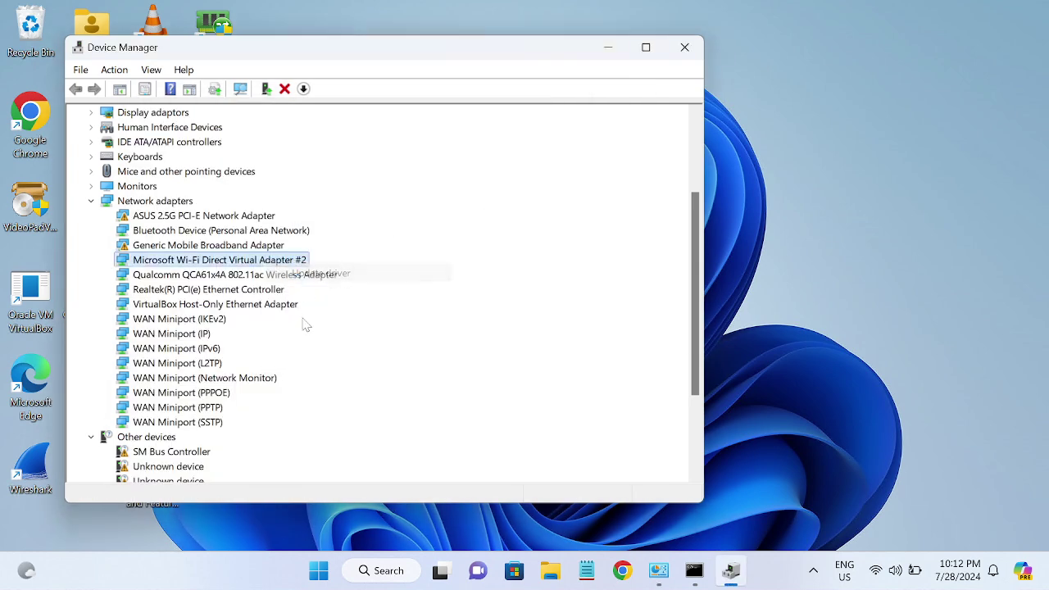
click(319, 318)
click(359, 370)
click(285, 320)
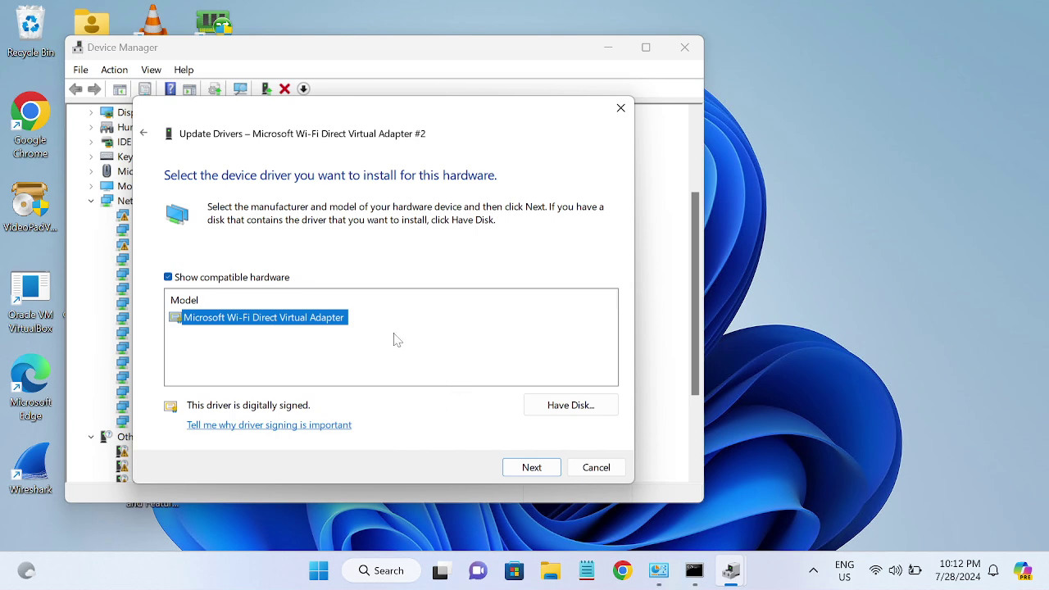
click(592, 467)
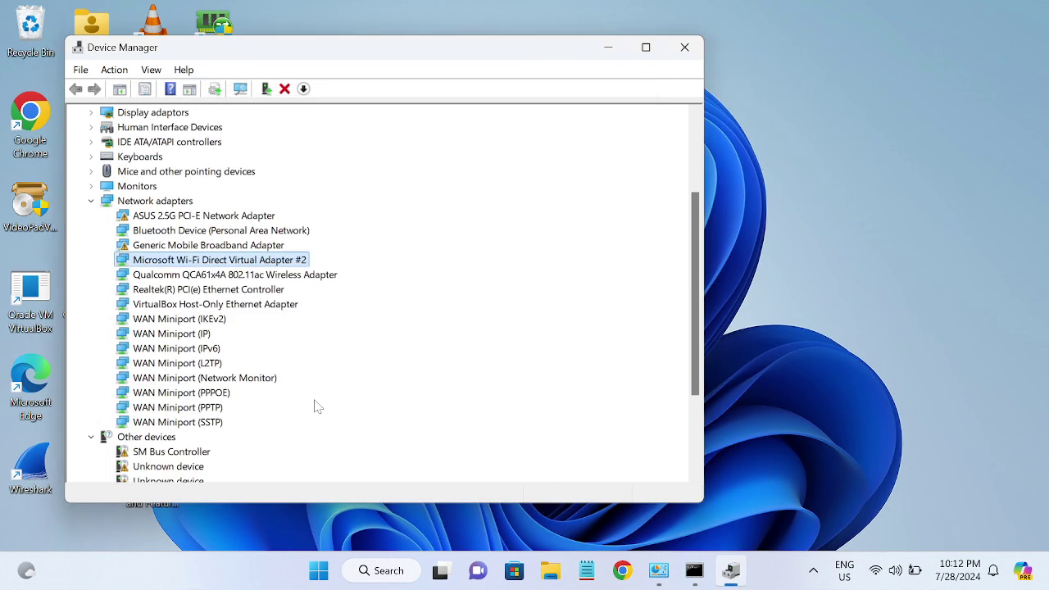
View the compatible drivers available on the computer for the Qualcomm QCA61x4A 802.11ac Wireless Adapter, and cancel the driver update.
click(258, 279)
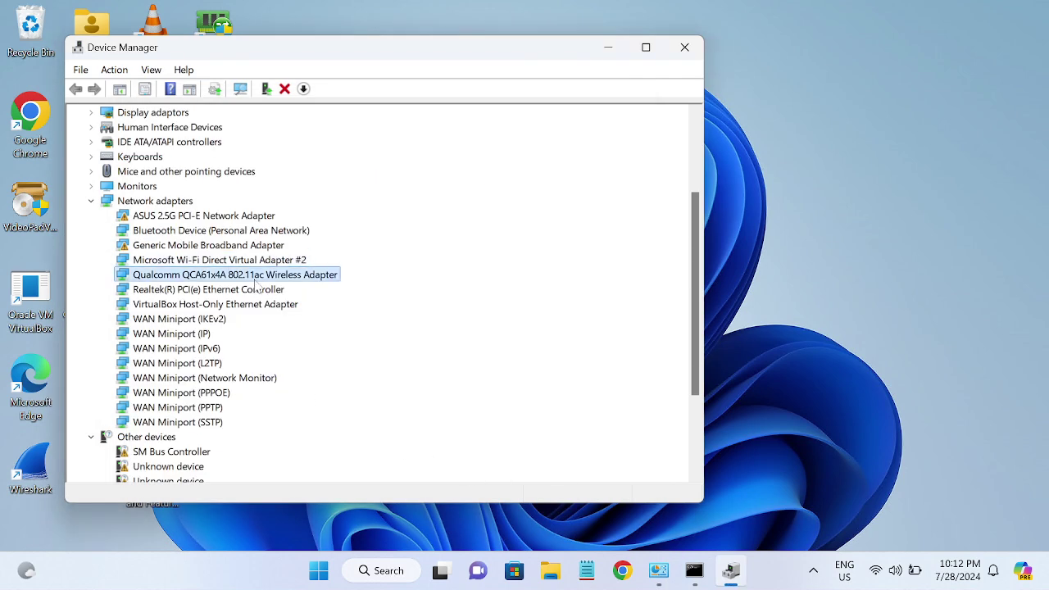
right_click(258, 279)
click(228, 280)
click(261, 260)
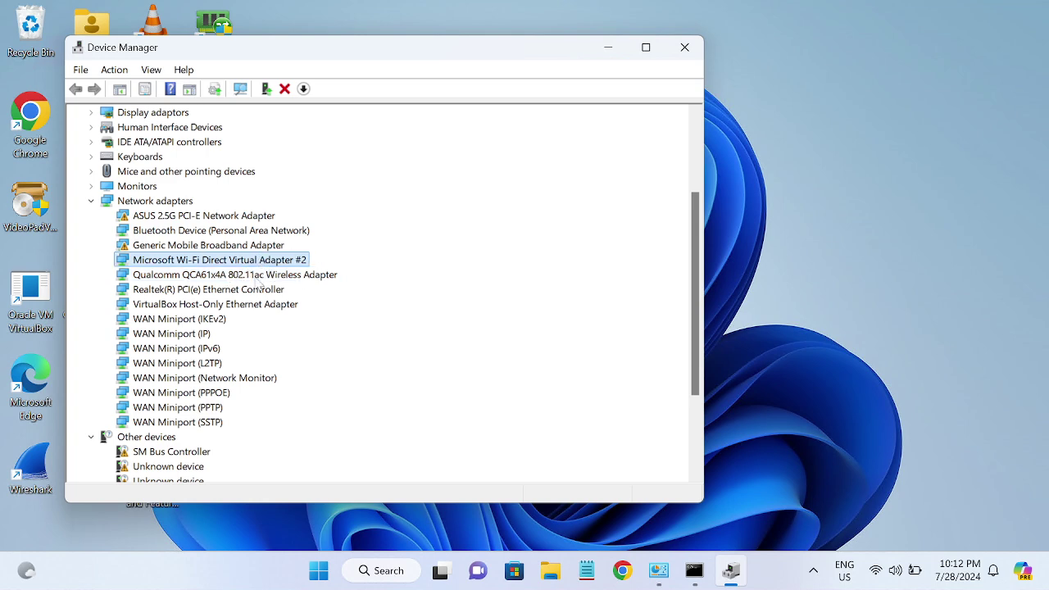
right_click(257, 281)
click(315, 291)
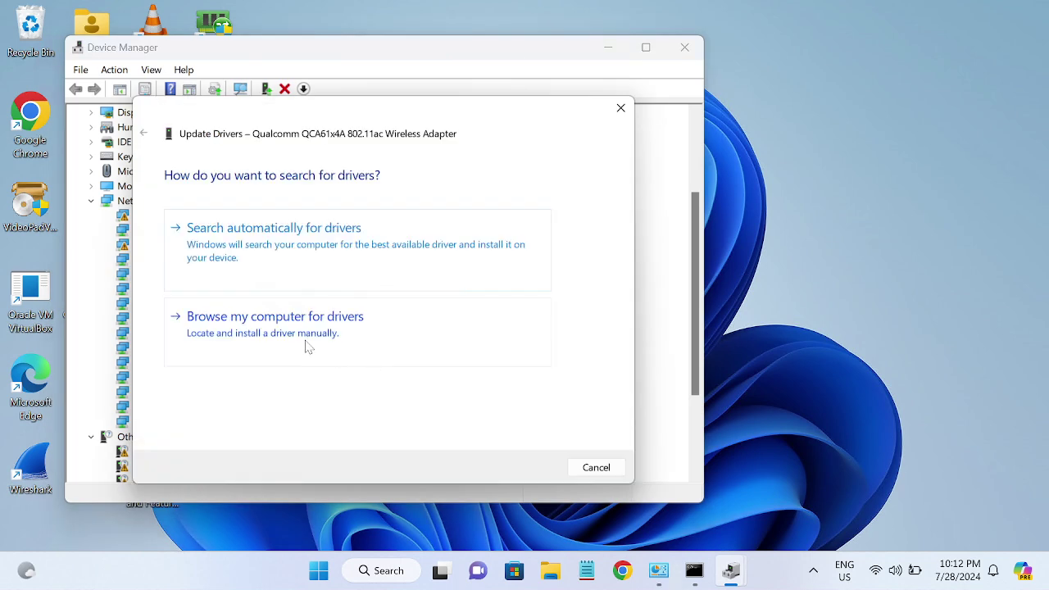
click(307, 341)
click(369, 381)
click(282, 319)
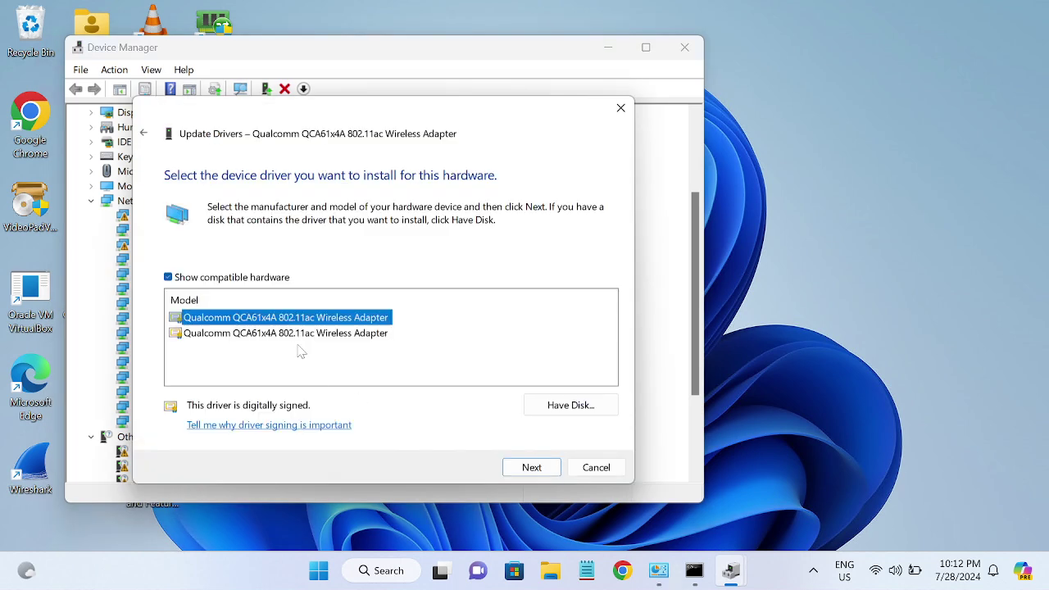
click(596, 471)
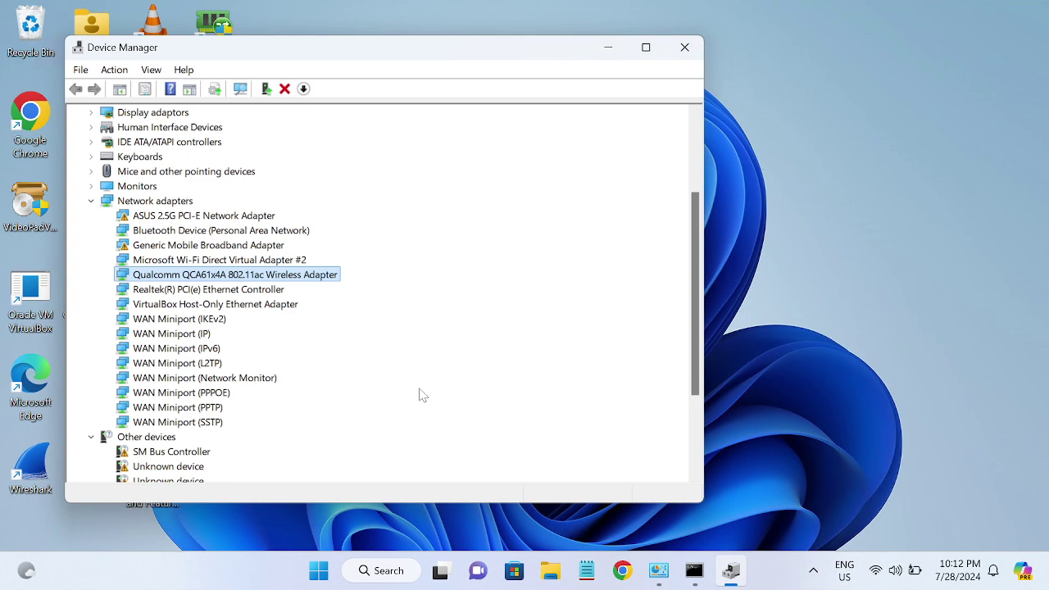
Bring up the uninstall confirmation for the Qualcomm QCA61x4A 802.11ac Wireless Adapter and cancel it without uninstalling the device.
right_click(263, 281)
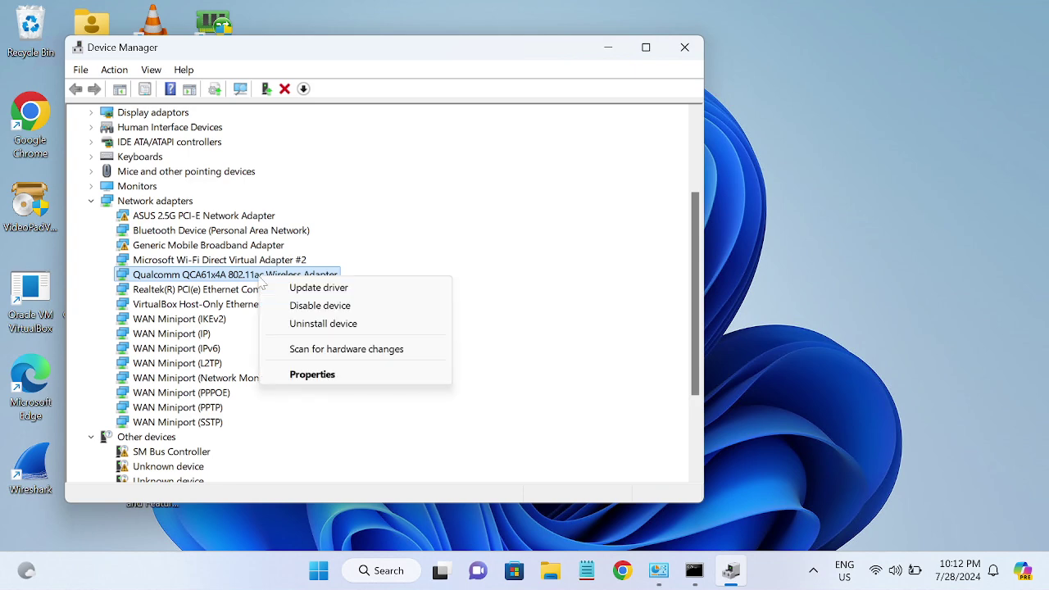
click(323, 328)
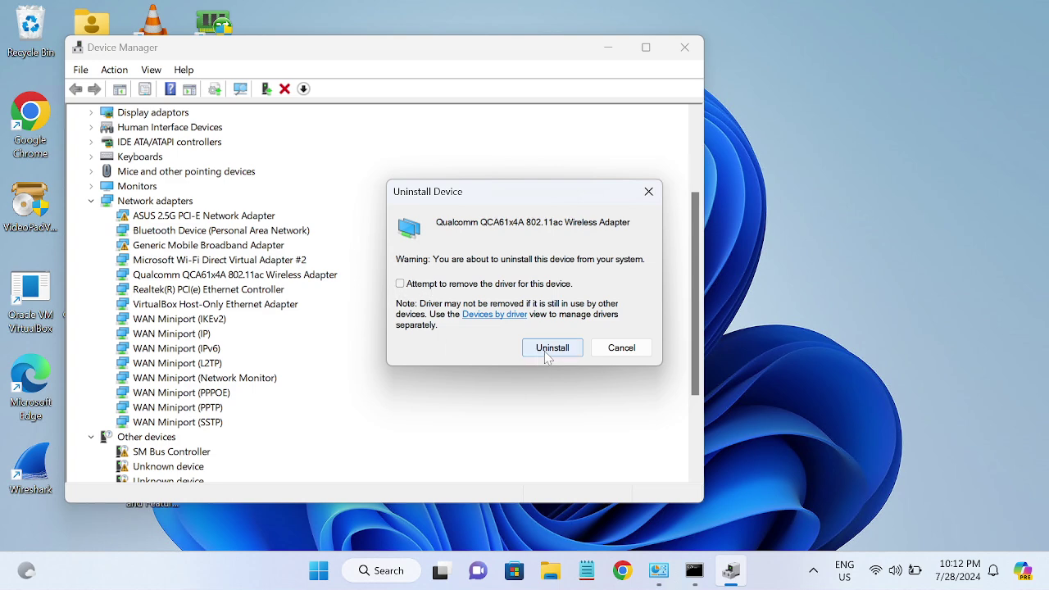
click(620, 349)
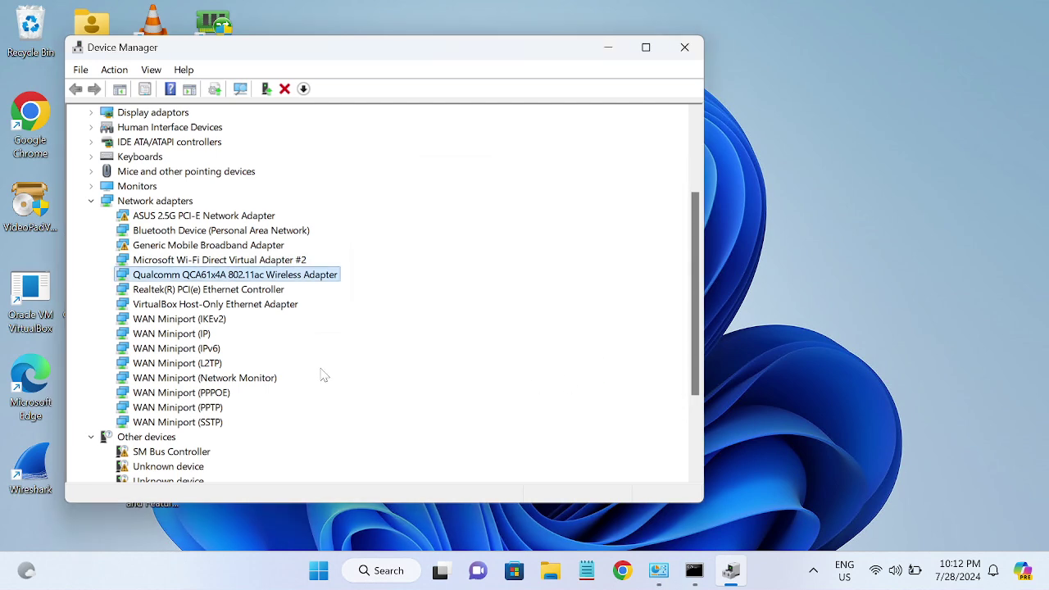
Scan the Dell computer for hardware changes, select the Qualcomm QCA61x4A 802.11ac Wireless Adapter, and close Device Manager.
scroll(170, 156, up, 3)
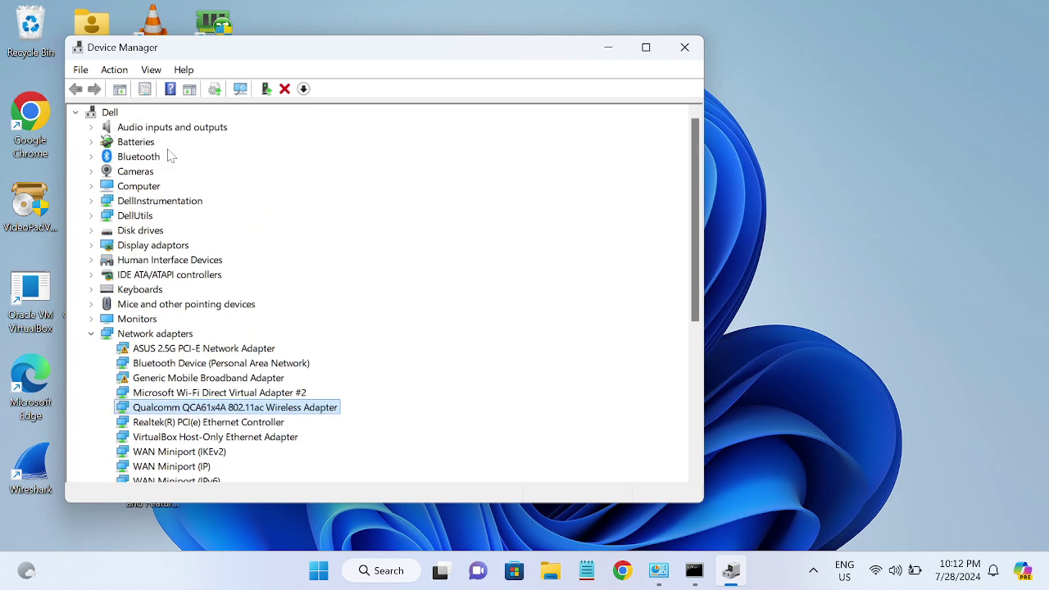
click(107, 113)
click(119, 70)
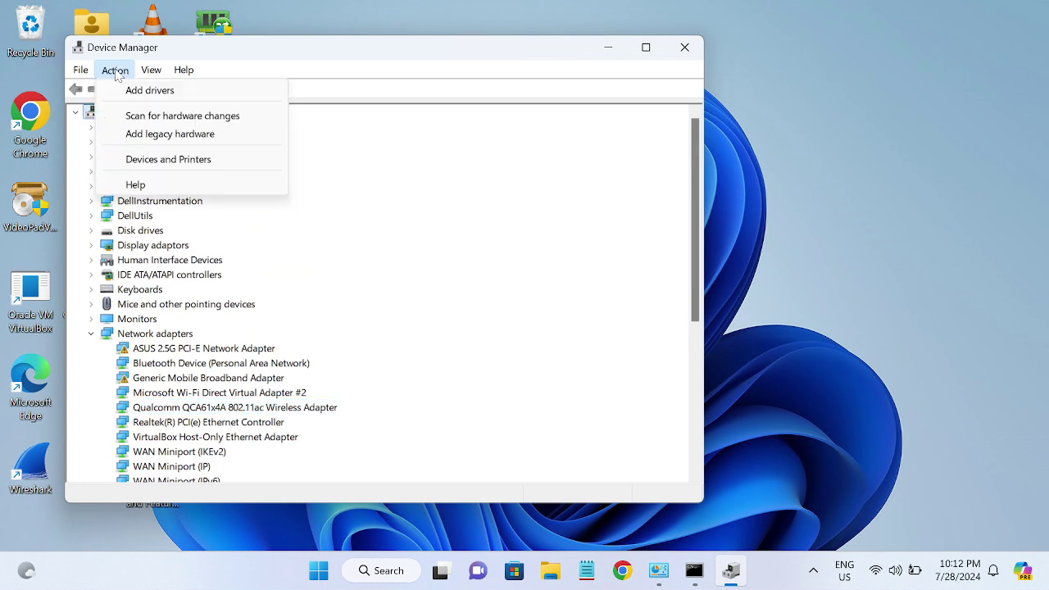
click(139, 115)
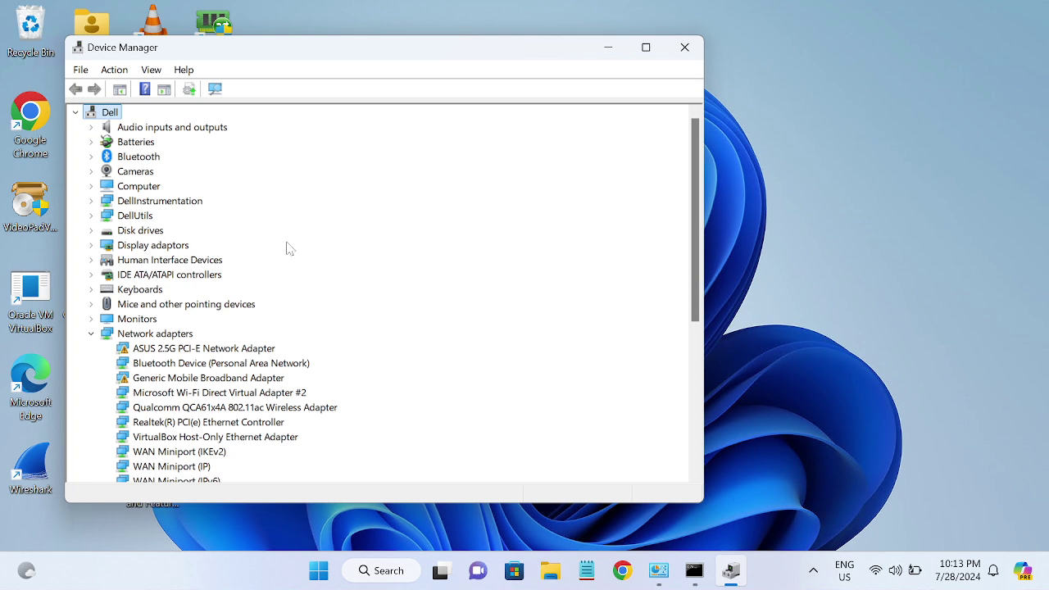
click(199, 405)
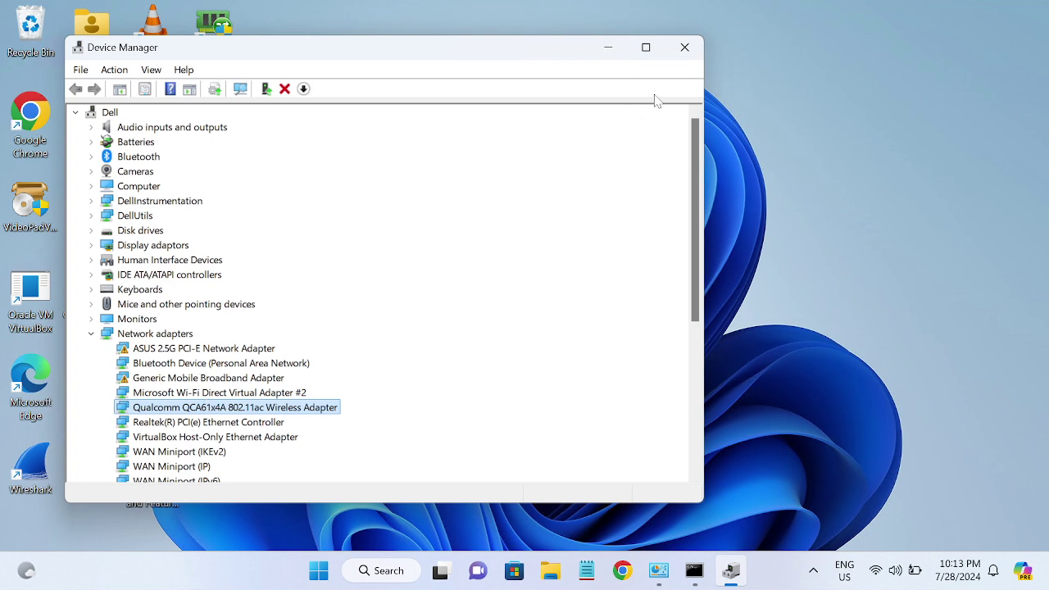
click(685, 48)
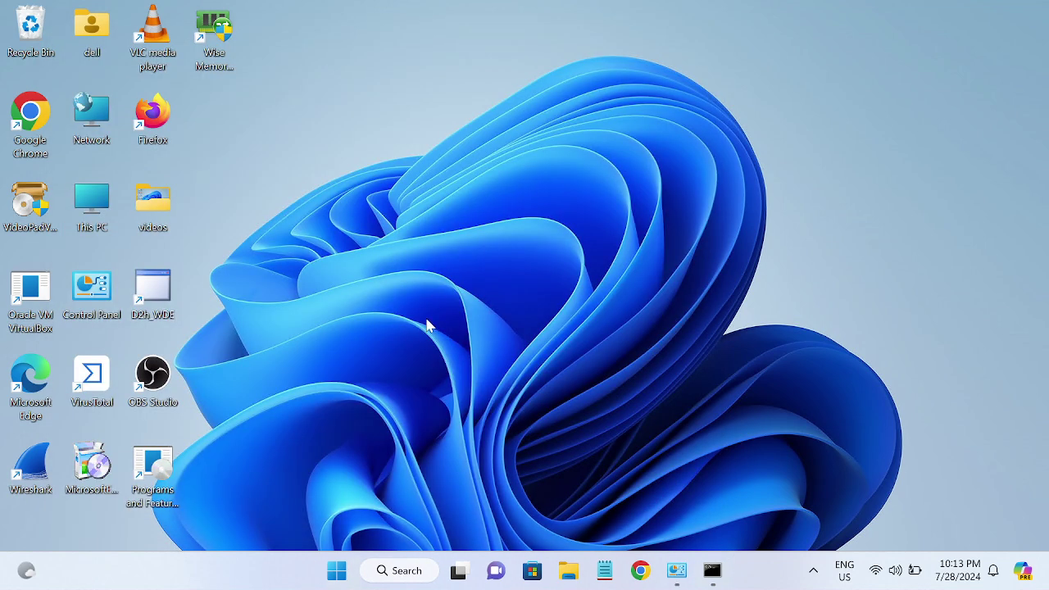